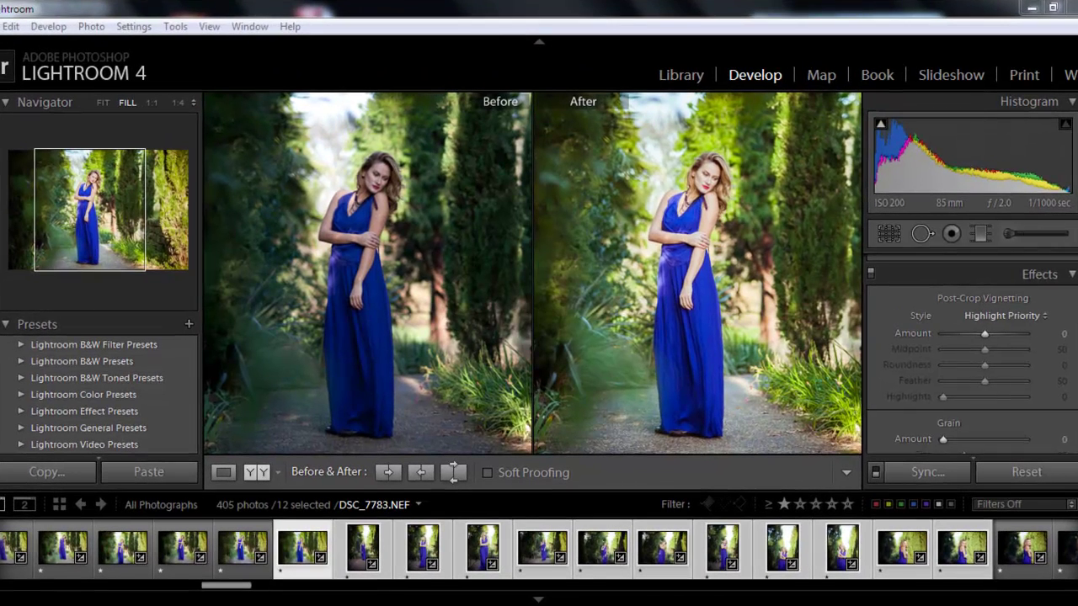
# - Reset all develop settings of the woman-in-blue-dress photo to their defaults
pyautogui.scroll(5, 1029, 276)
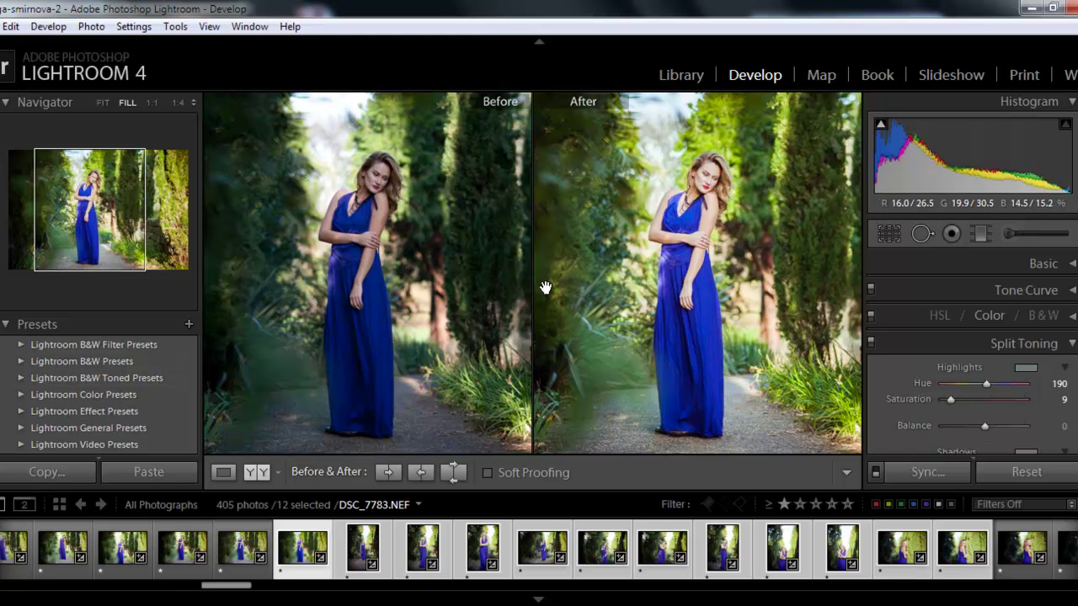
pyautogui.click(134, 27)
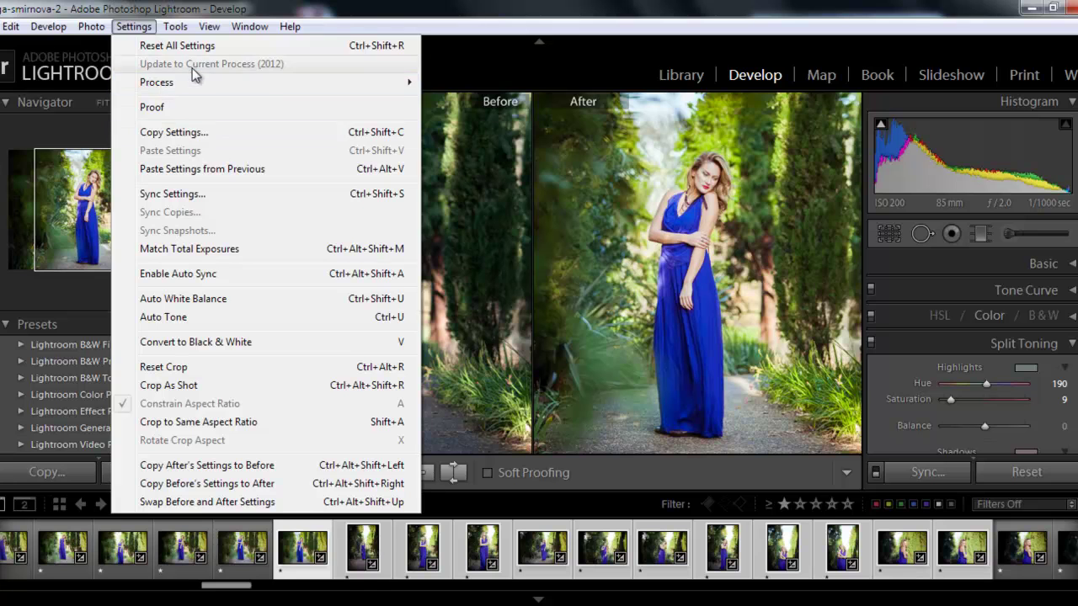
pyautogui.click(193, 49)
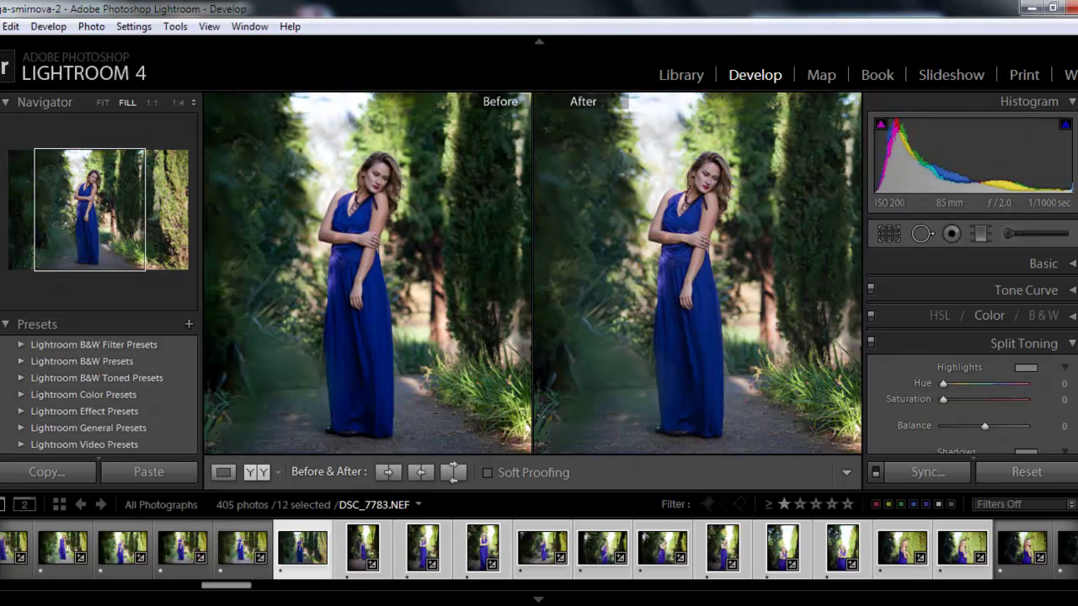
# - Adjust the photo's tone with Highlights at -100, Exposure at +1.67 and Contrast at +54
pyautogui.click(1072, 343)
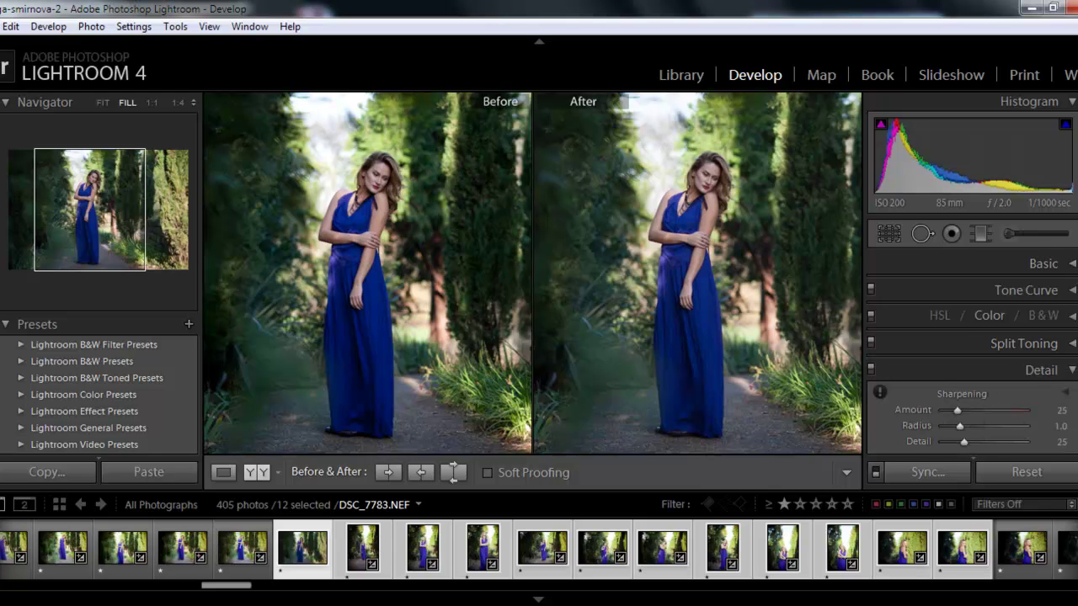
pyautogui.click(1072, 263)
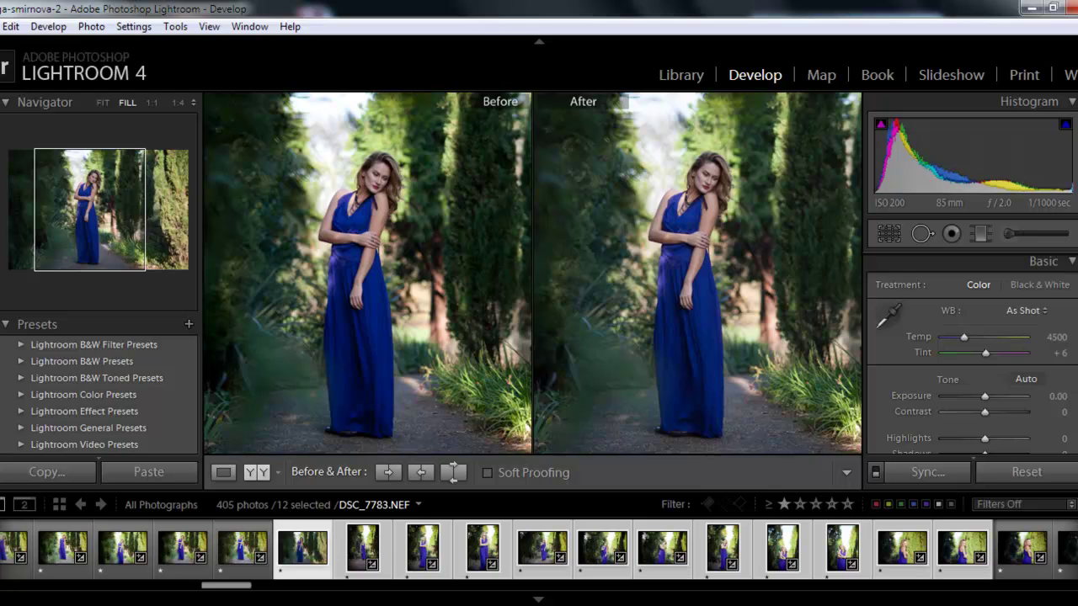
pyautogui.scroll(-3, 972, 353)
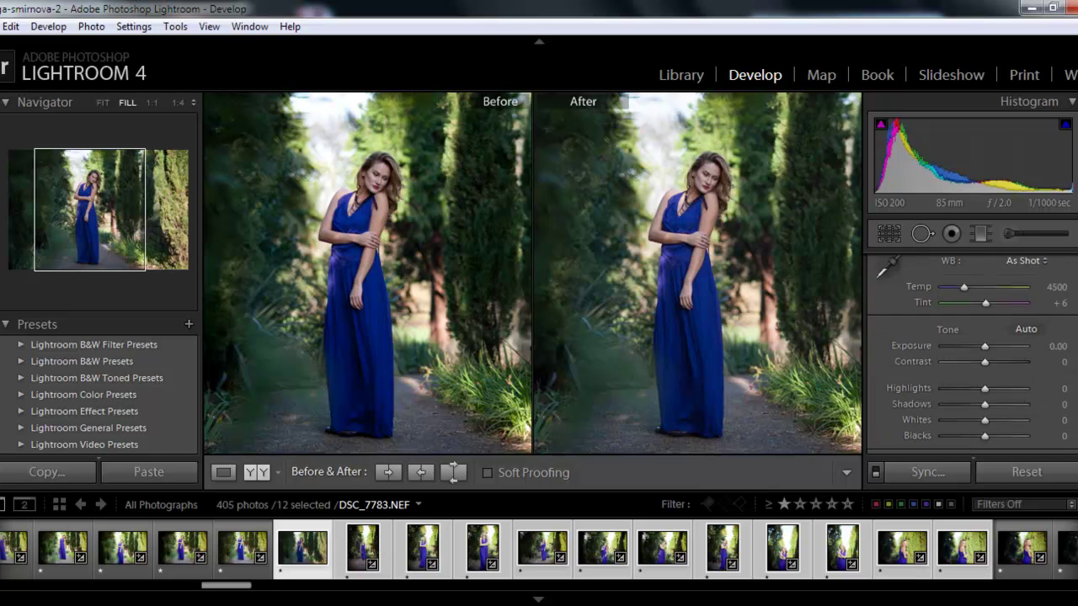
pyautogui.scroll(-2, 971, 353)
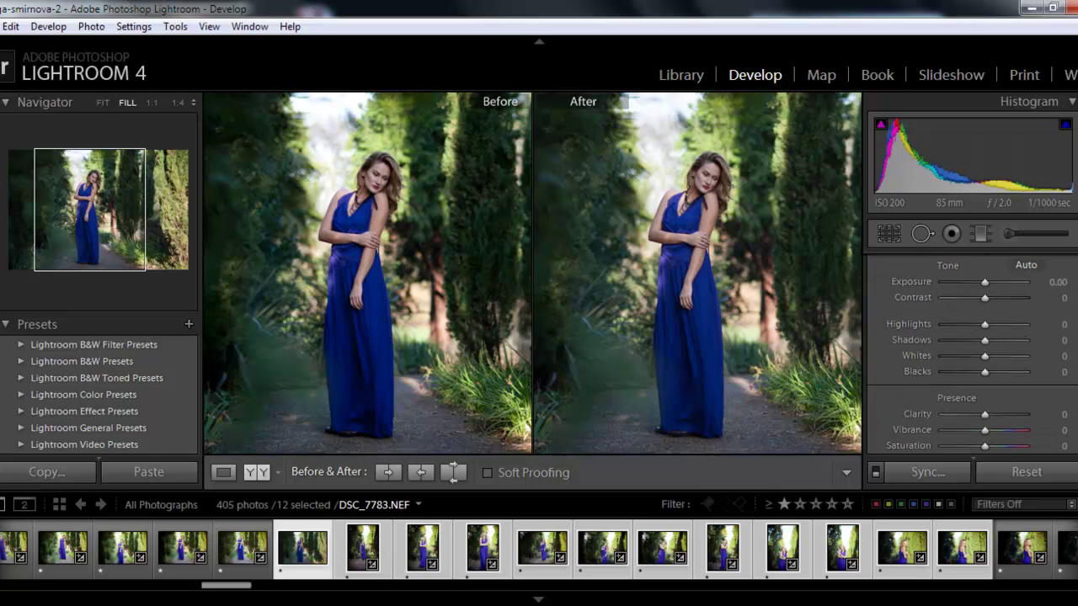
pyautogui.scroll(4, 971, 354)
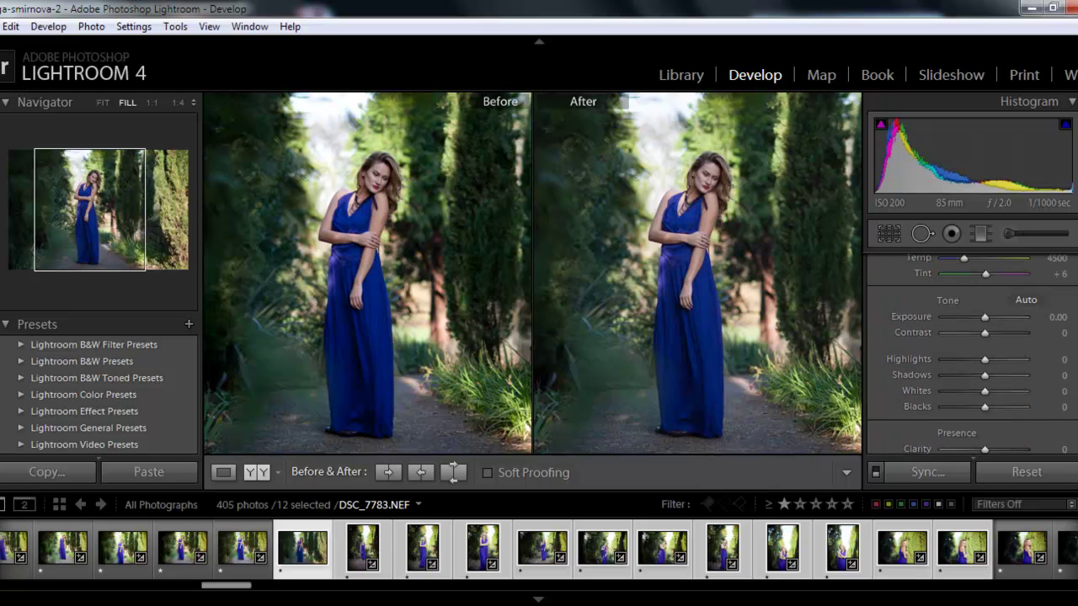
pyautogui.scroll(-1, 1002, 405)
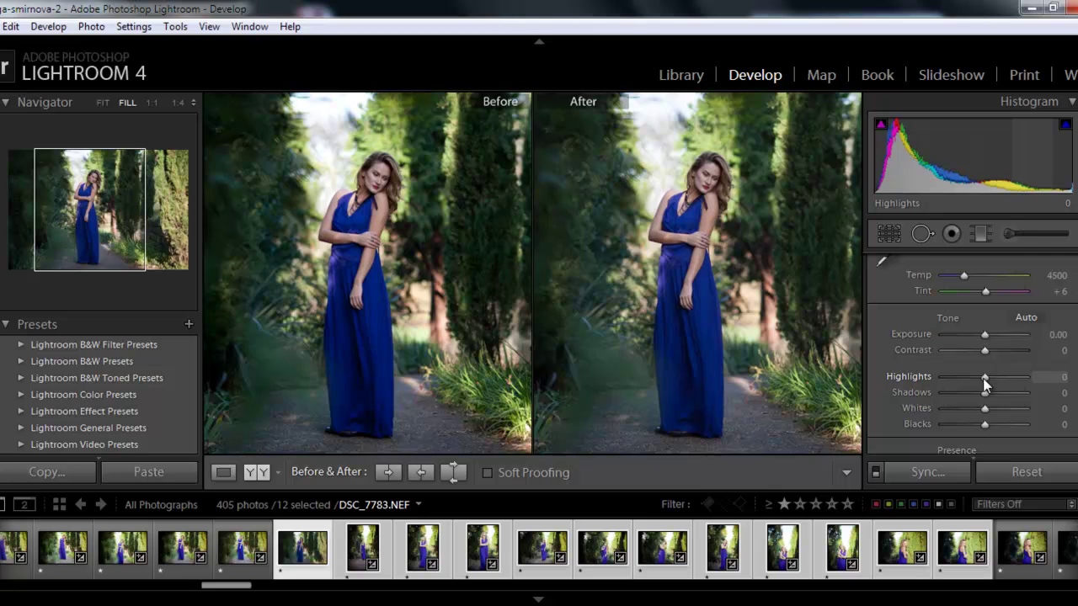
pyautogui.moveTo(981, 381); pyautogui.dragTo(919, 376)
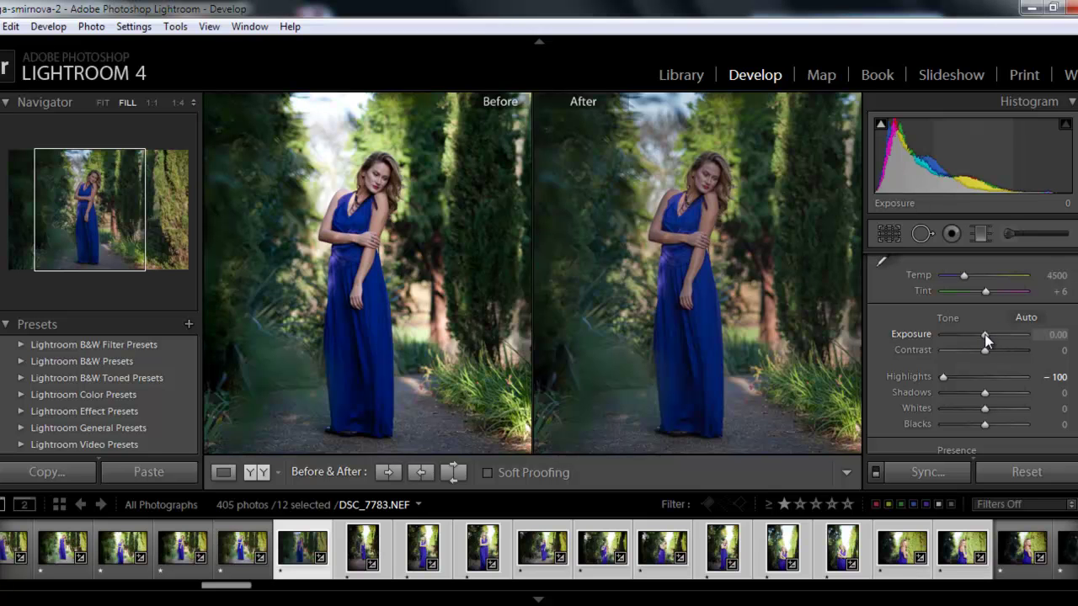
pyautogui.moveTo(985, 334); pyautogui.dragTo(996, 342)
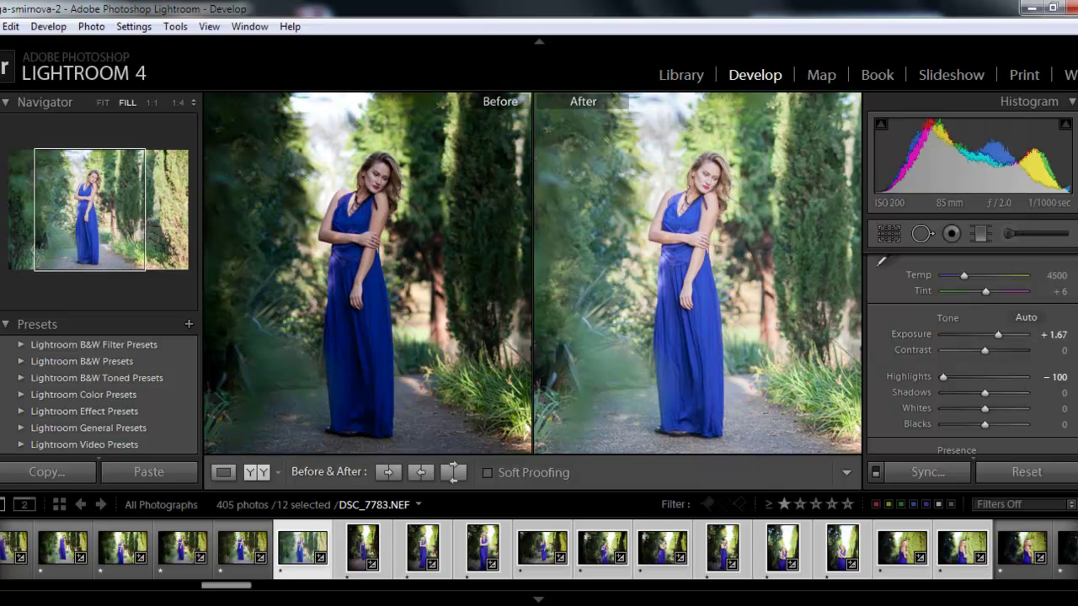
pyautogui.moveTo(981, 350); pyautogui.dragTo(1002, 353)
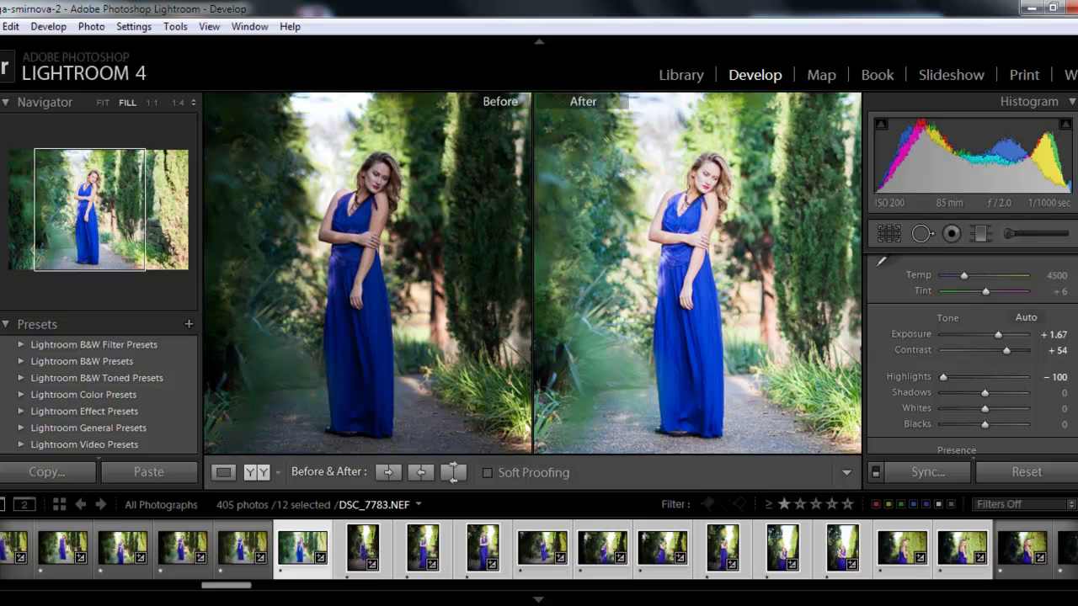
# - Set the photo's white balance to a temperature of 4929 and a tint of -8
pyautogui.scroll(2, 1029, 278)
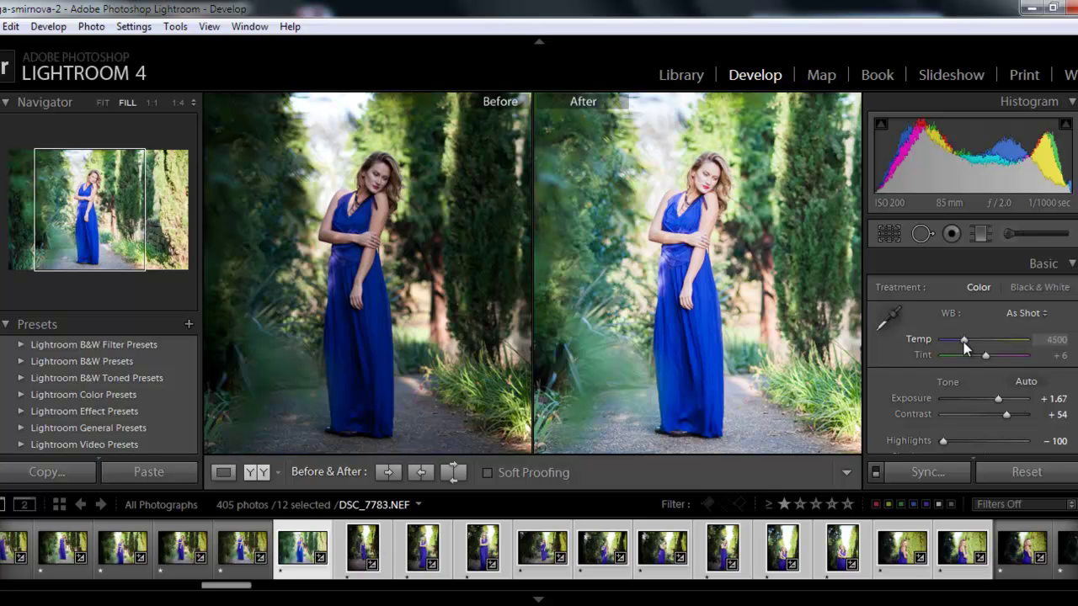
pyautogui.moveTo(963, 342); pyautogui.dragTo(967, 345)
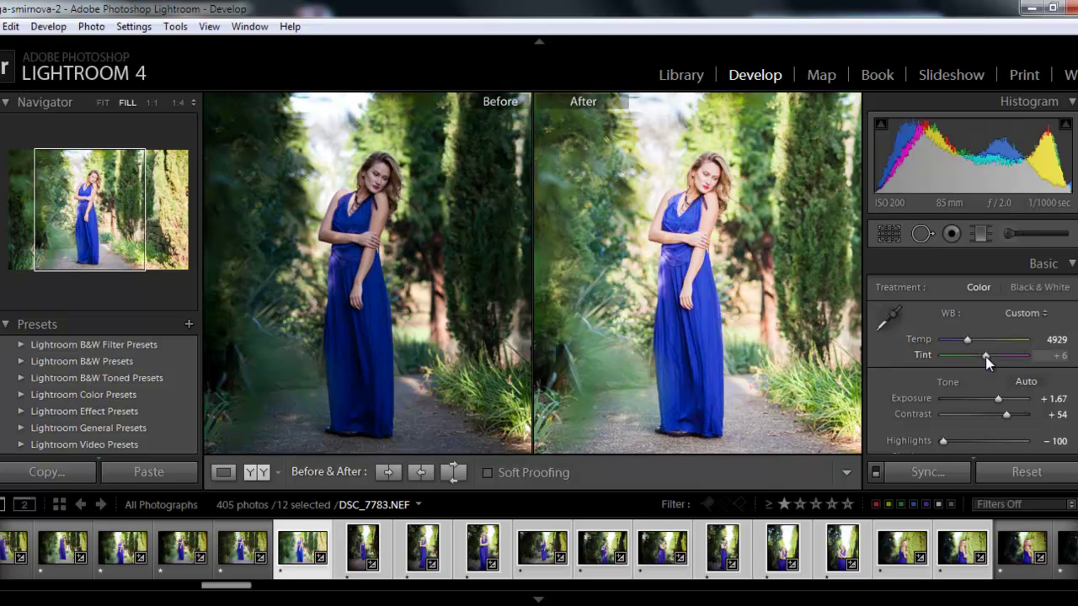
pyautogui.moveTo(985, 356); pyautogui.dragTo(982, 357)
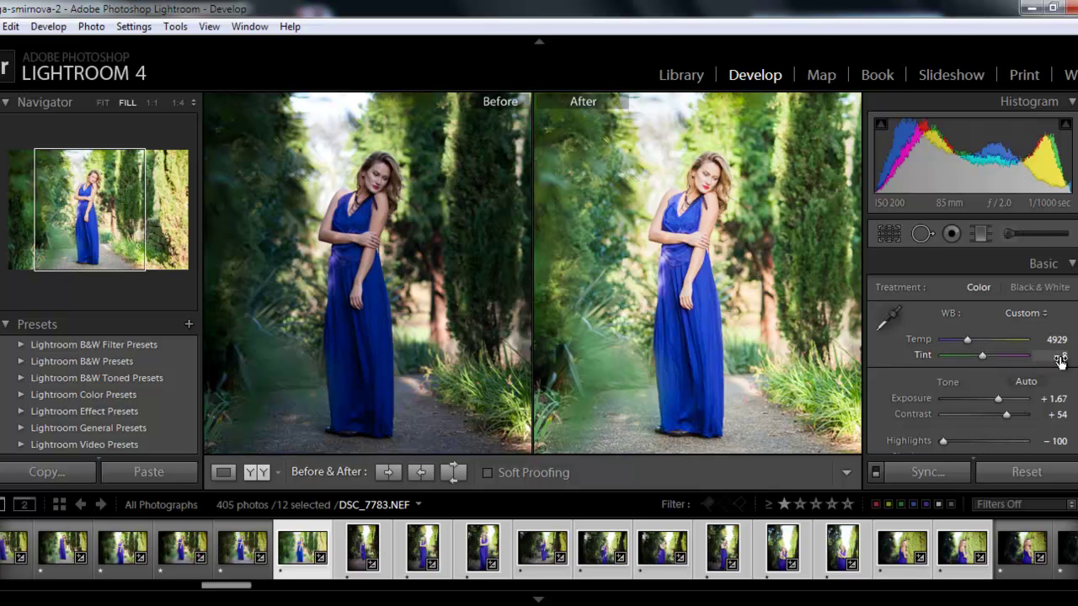
# - Raise the photo's Vibrance to +9 and close the basic adjustments
pyautogui.scroll(-2, 1059, 360)
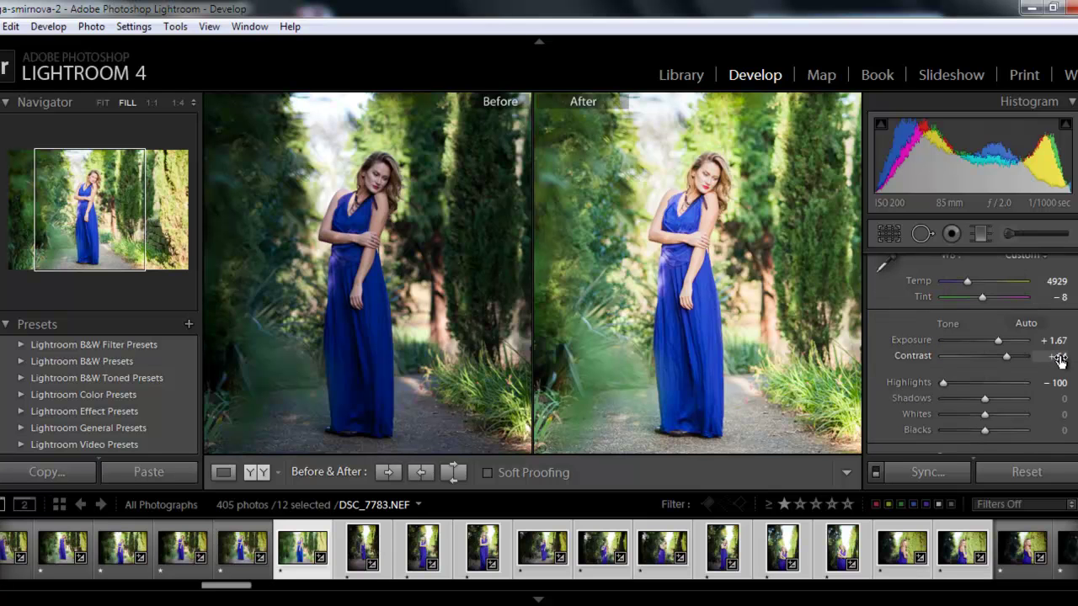
pyautogui.scroll(-2, 1059, 360)
pyautogui.scroll(-2, 1060, 360)
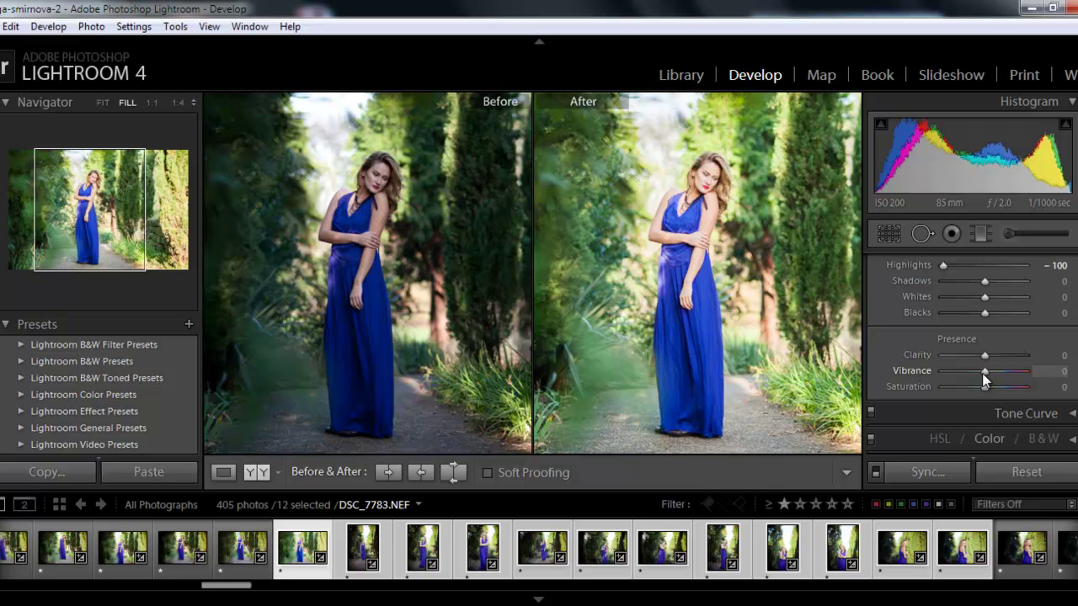
pyautogui.moveTo(983, 373); pyautogui.dragTo(985, 375)
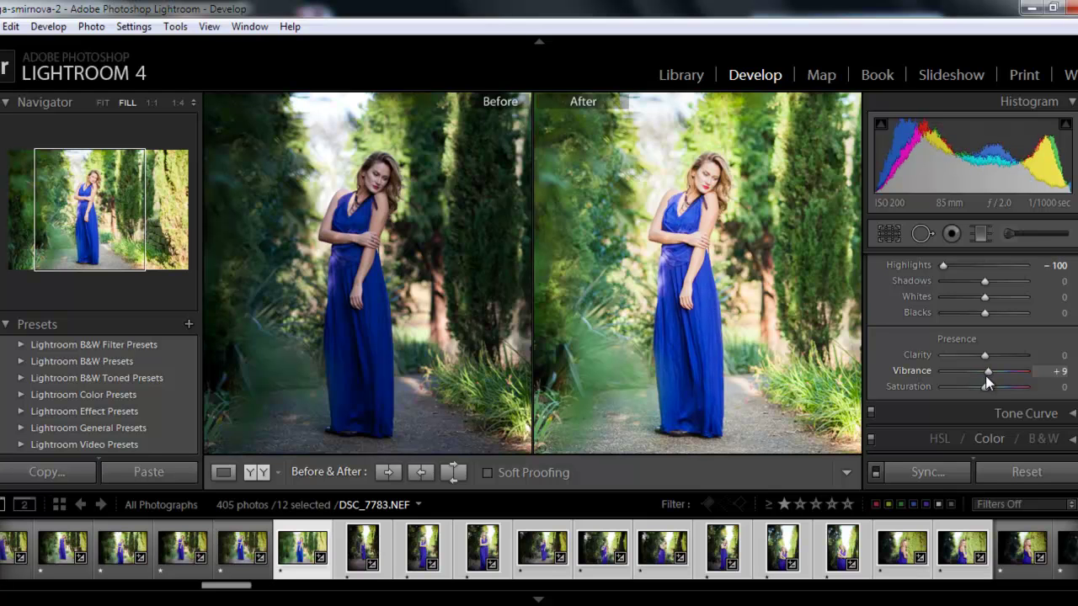
pyautogui.scroll(2, 1047, 328)
pyautogui.scroll(2, 1048, 333)
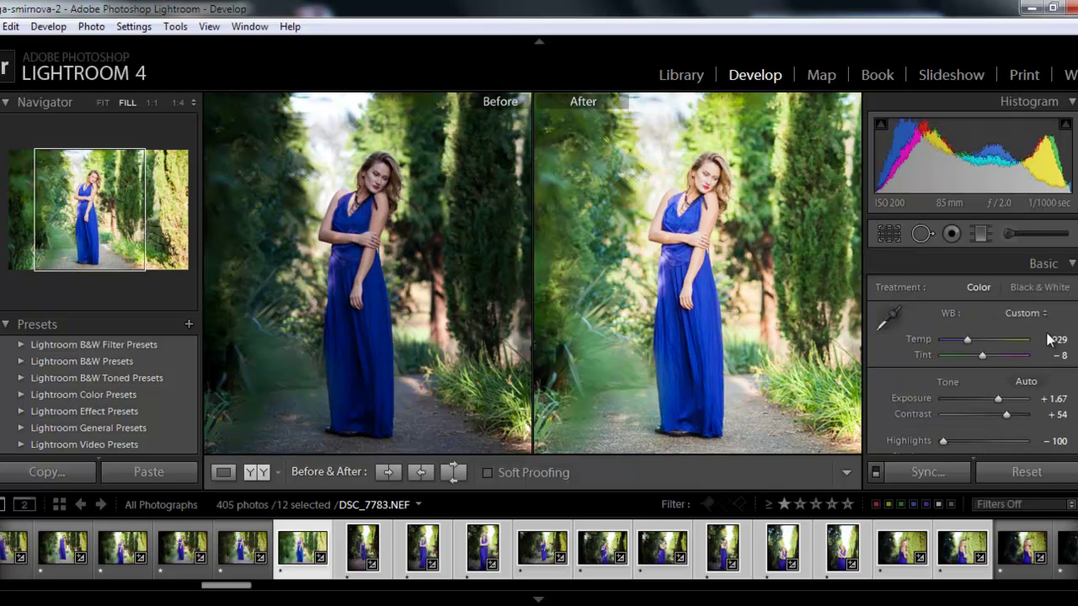
pyautogui.click(1071, 266)
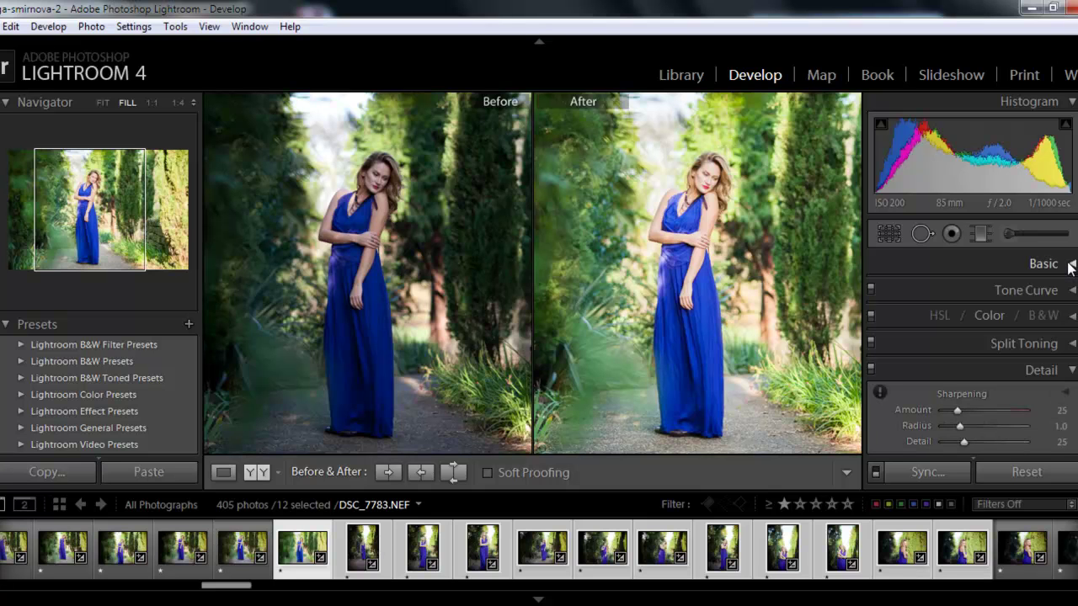
# - Set the green color range's Saturation to +24 and its Luminance to -56
pyautogui.click(1072, 319)
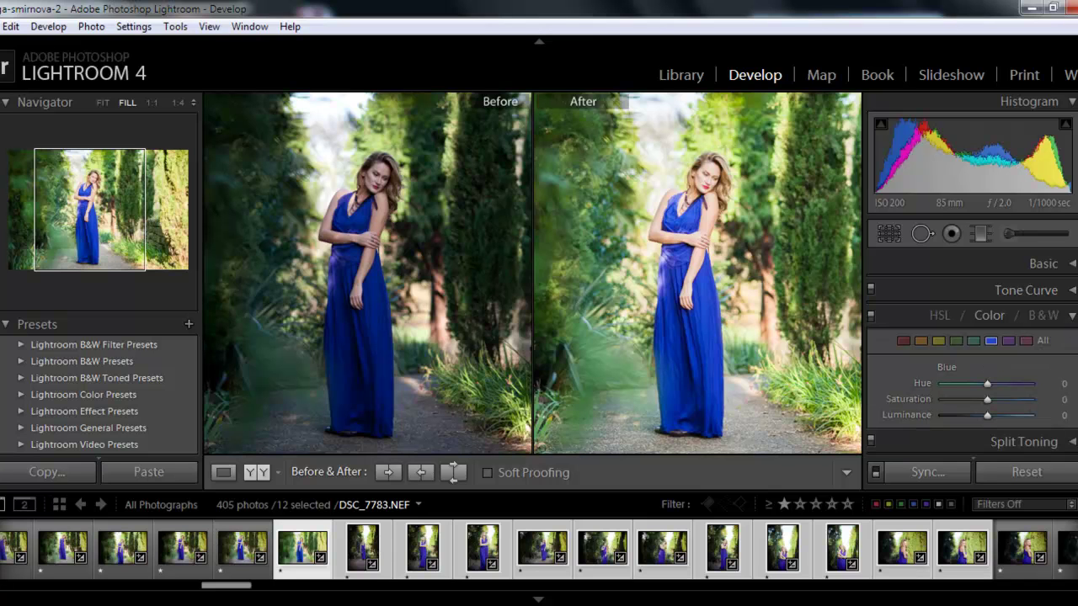
pyautogui.scroll(-2, 970, 354)
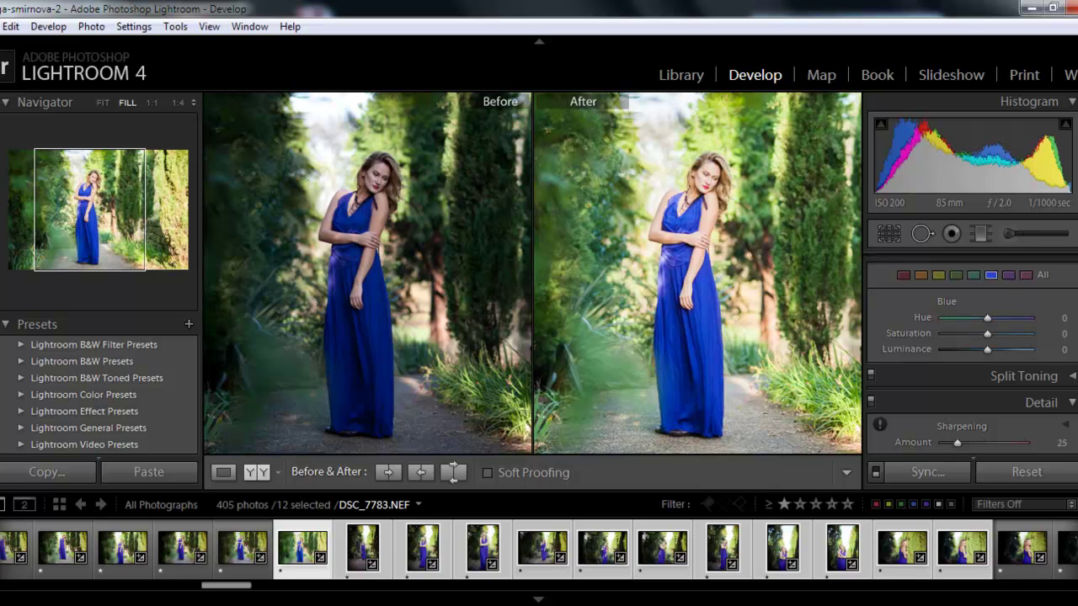
pyautogui.click(955, 276)
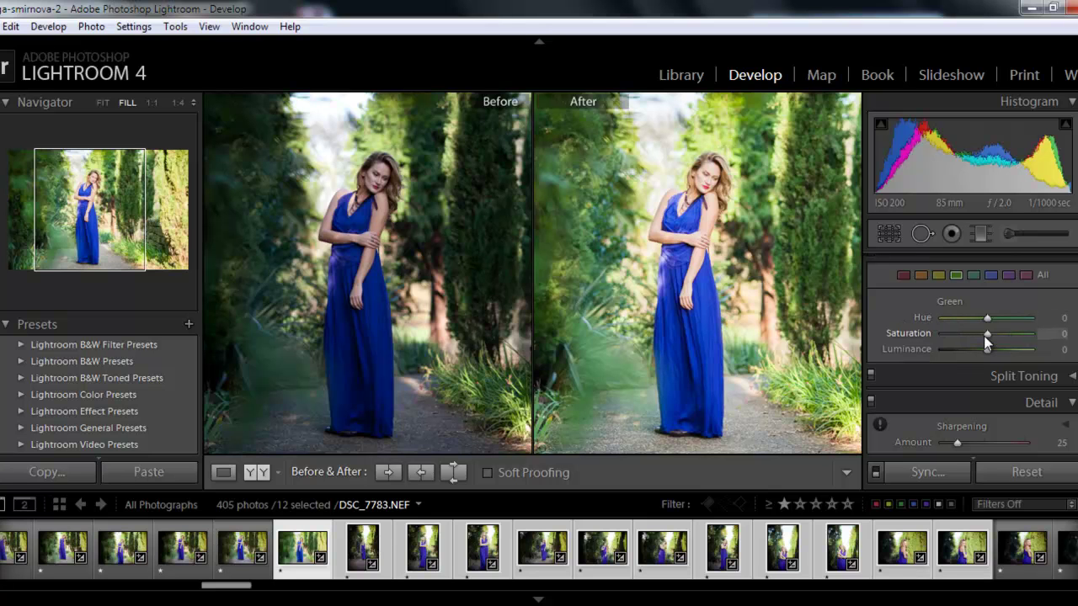
pyautogui.moveTo(983, 336); pyautogui.dragTo(965, 348)
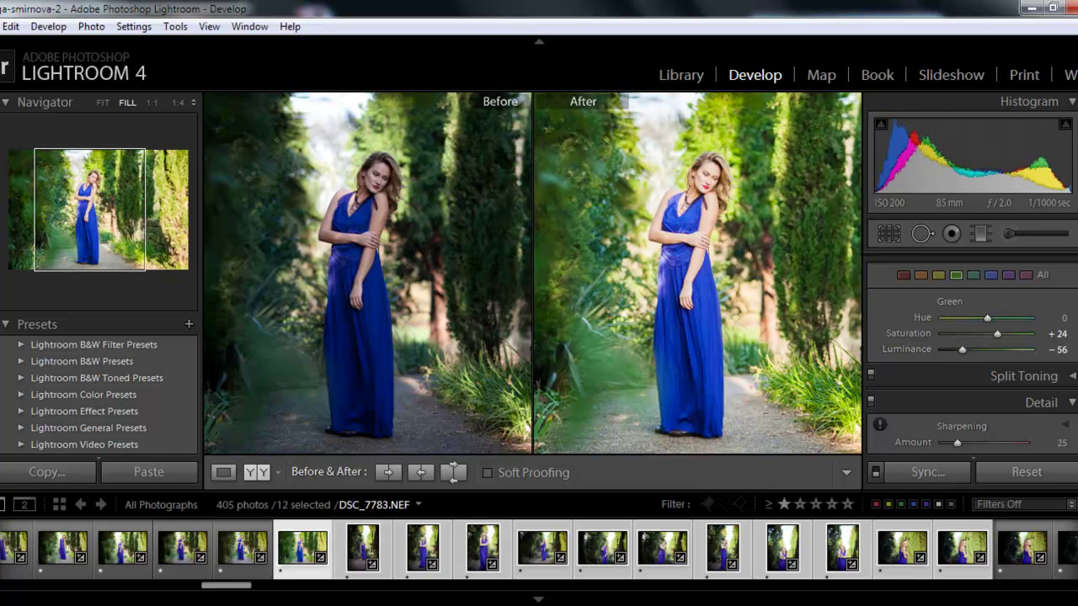
# - Set the blue color range's Saturation to +14 and its Luminance to -10
pyautogui.click(992, 275)
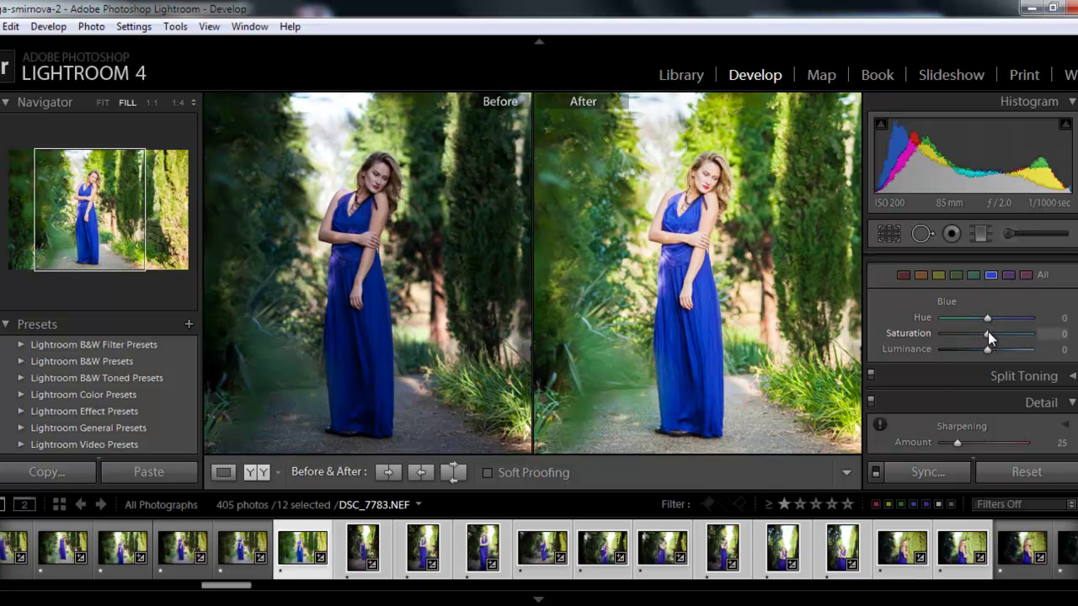
pyautogui.moveTo(989, 341); pyautogui.dragTo(991, 343)
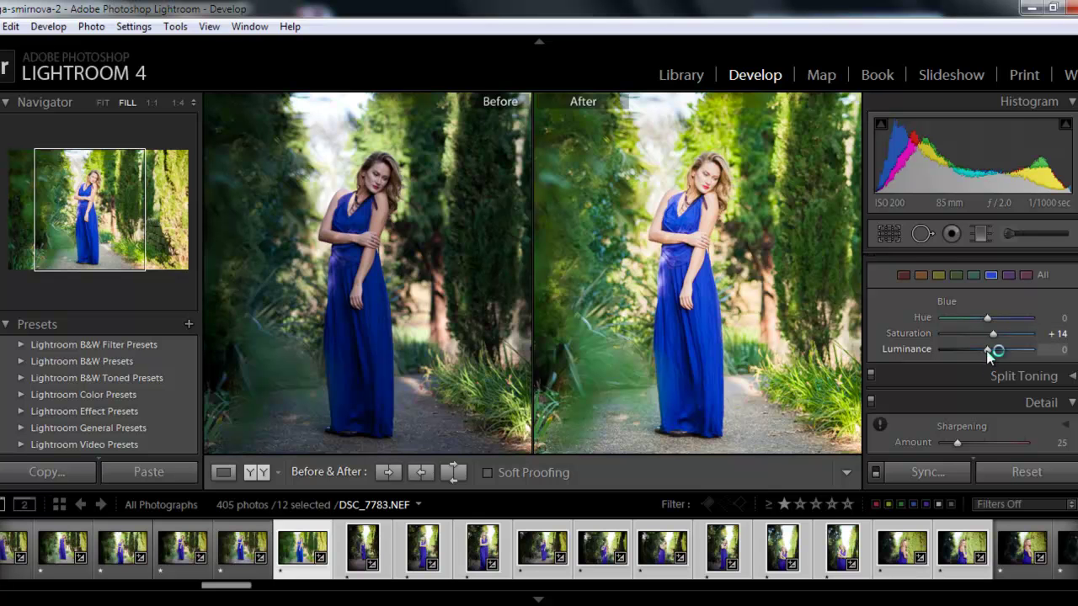
pyautogui.moveTo(986, 350); pyautogui.dragTo(982, 352)
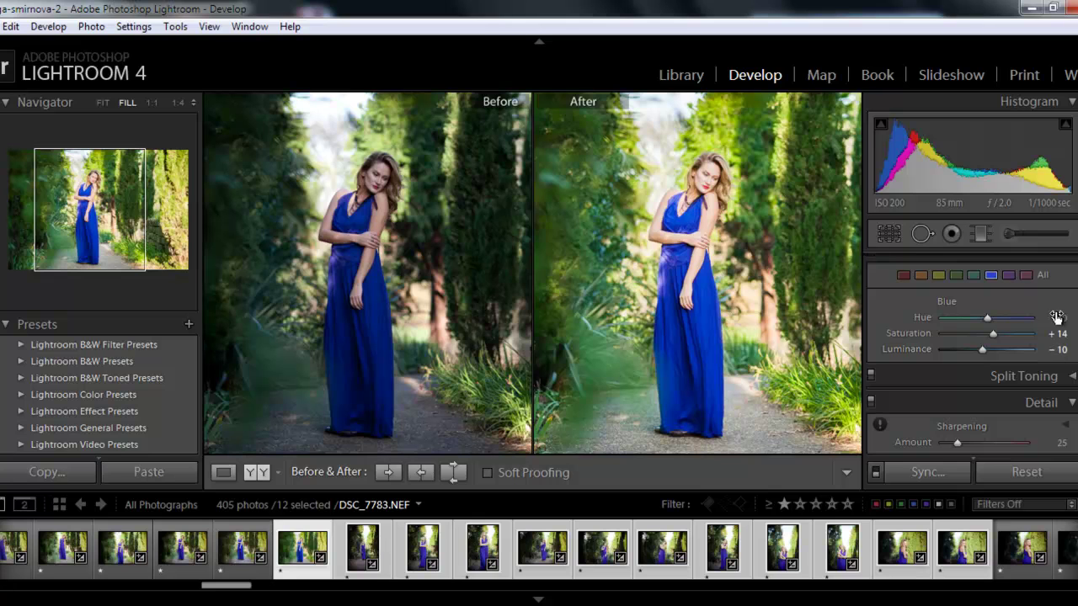
pyautogui.scroll(2, 1056, 316)
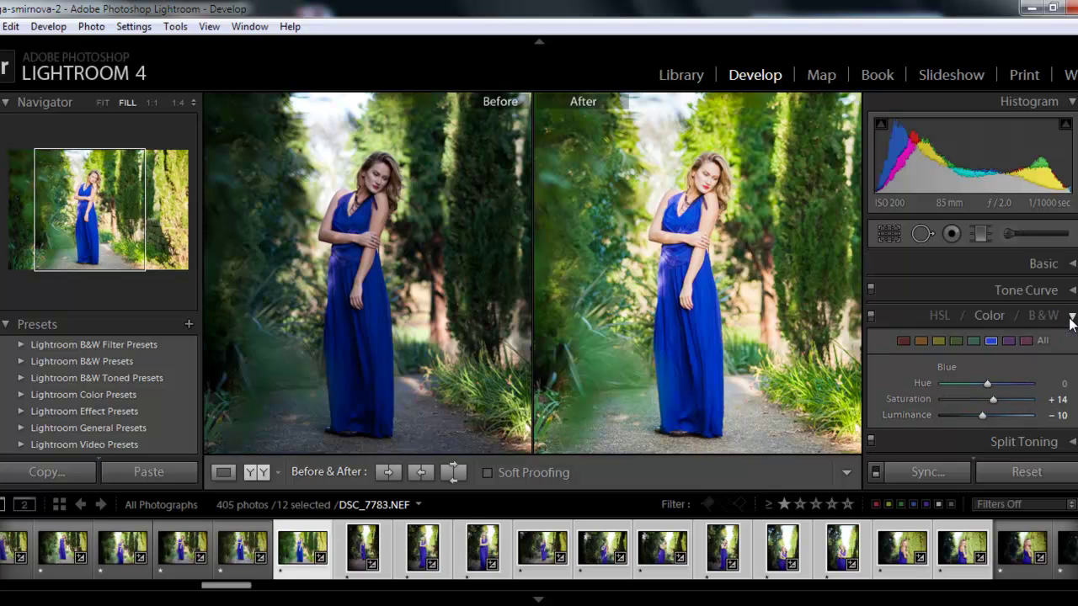
pyautogui.click(1072, 317)
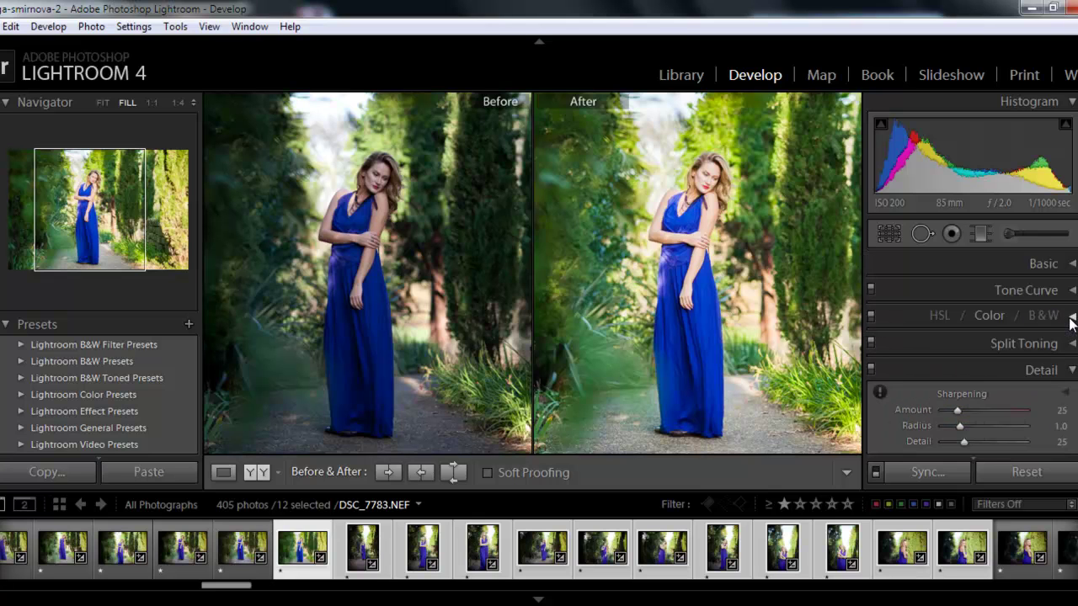
# - Split-tone the highlights with the blue preset at hue 215 and saturation 16, and set the shadows' saturation to 15
pyautogui.click(1071, 343)
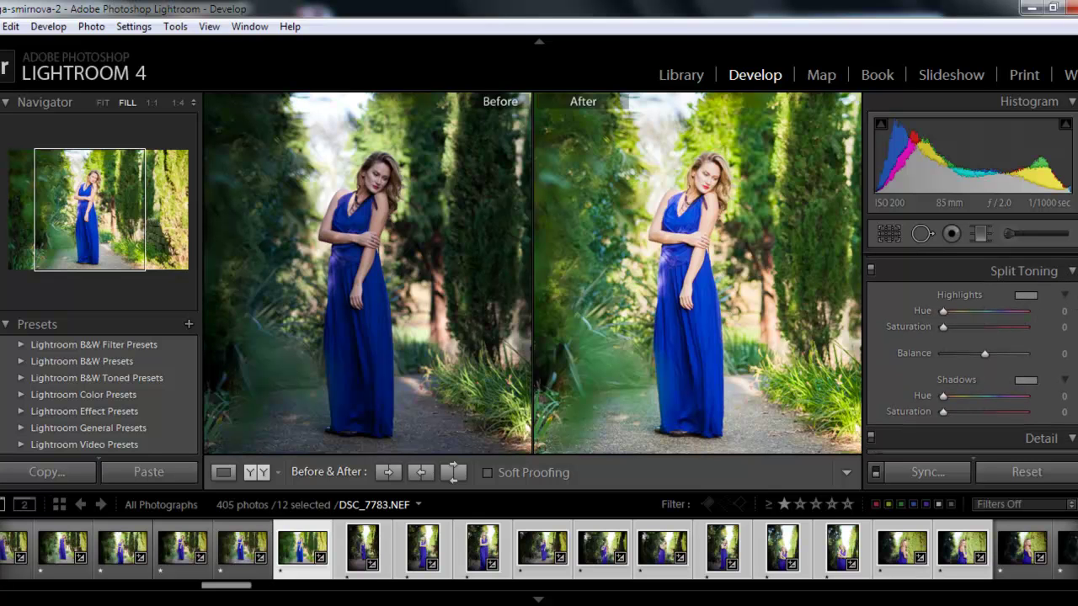
pyautogui.click(1024, 297)
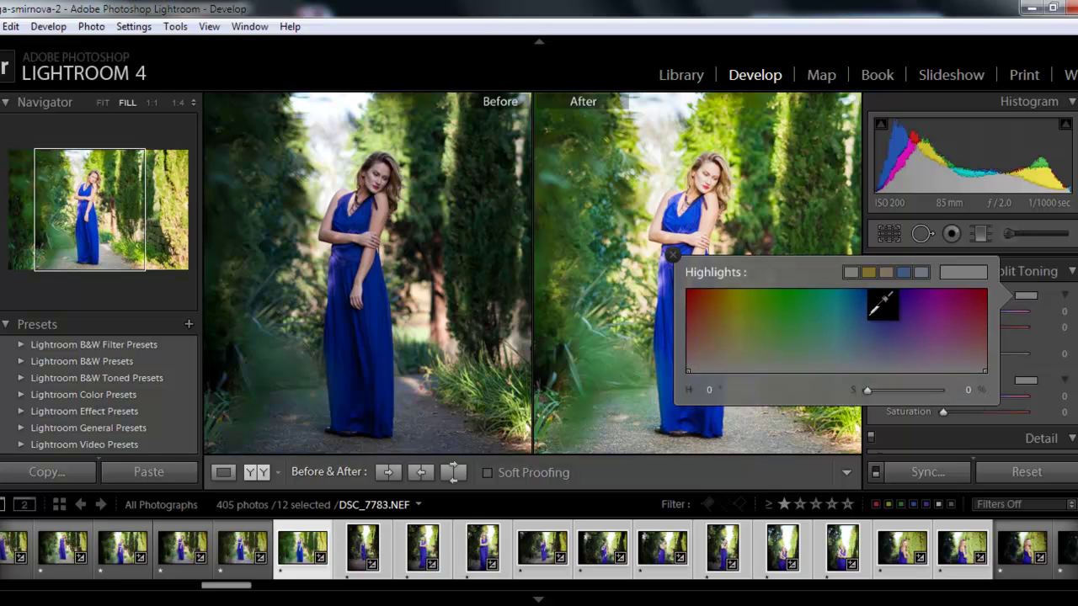
pyautogui.click(905, 270)
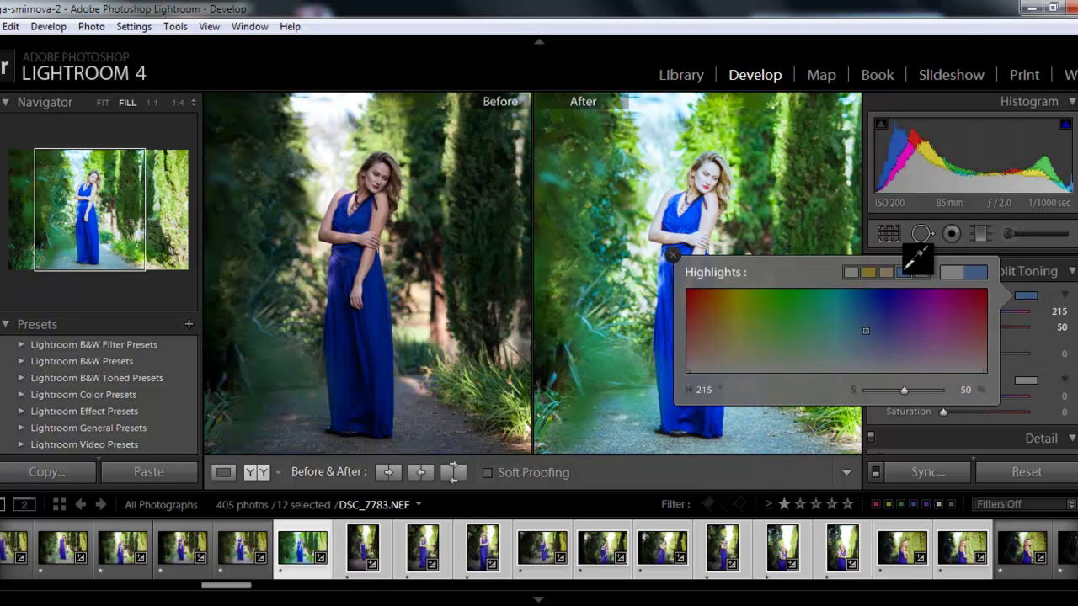
pyautogui.click(672, 255)
pyautogui.moveTo(985, 328); pyautogui.dragTo(957, 330)
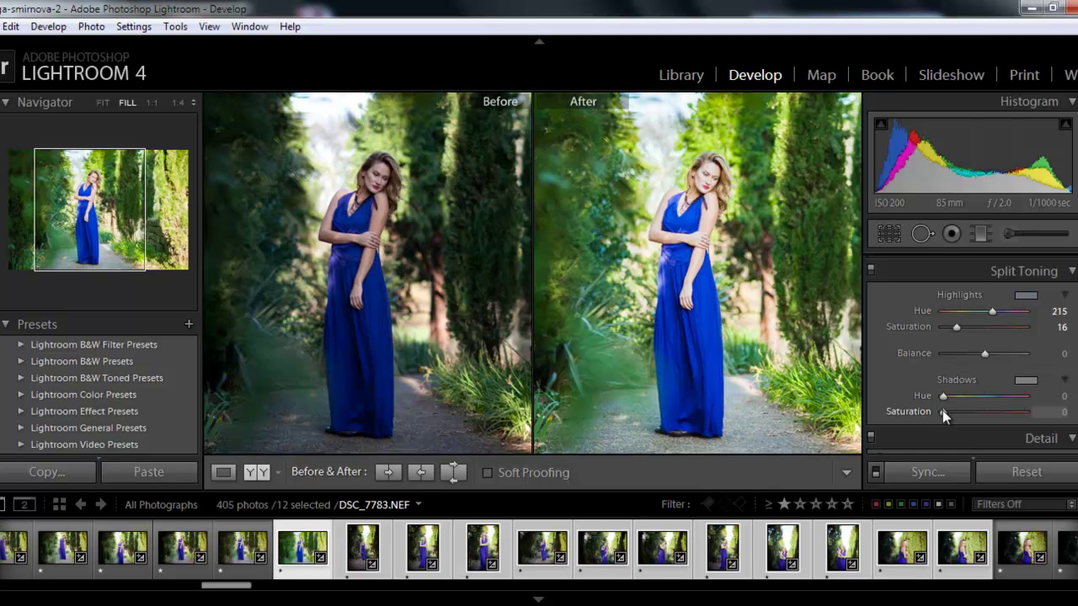
pyautogui.moveTo(942, 410); pyautogui.dragTo(955, 424)
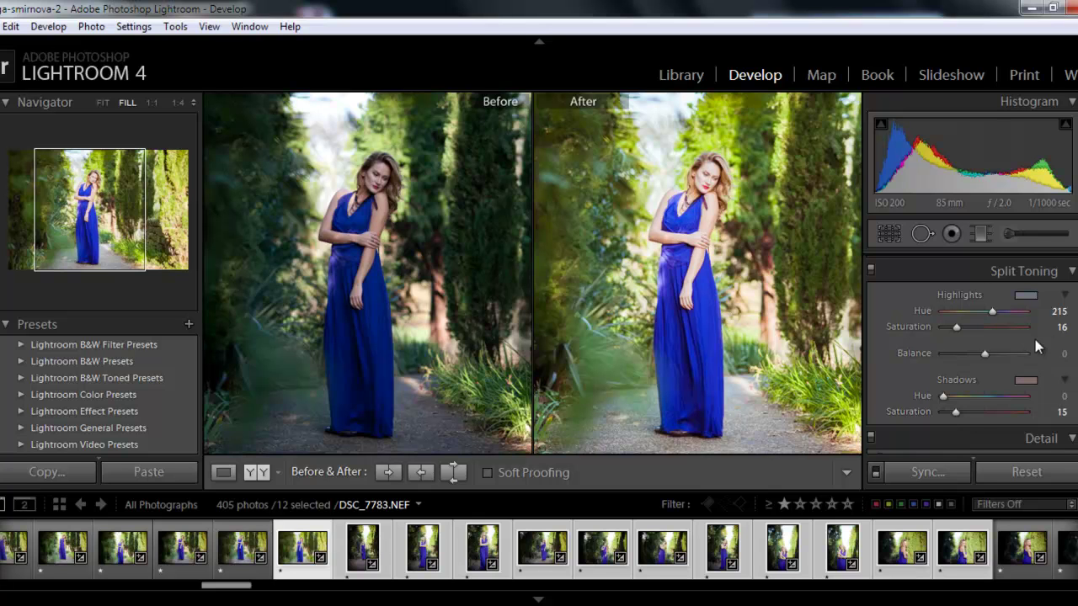
pyautogui.click(1071, 274)
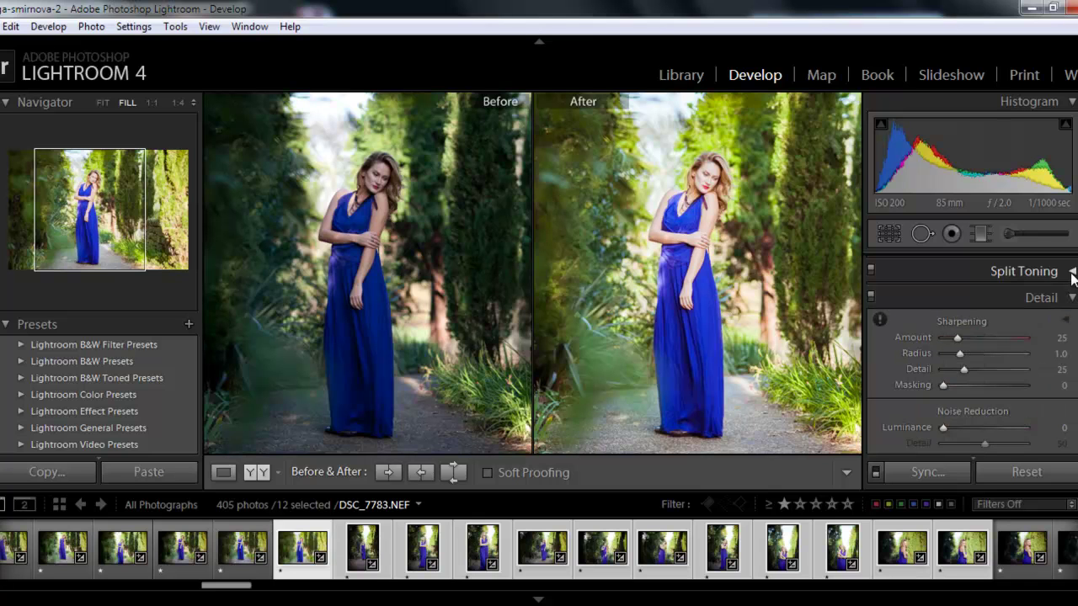
# - Set the photo's sharpening Amount to 48 and darken its edges with a manual lens vignetting Amount of -74 and Midpoint of 13
pyautogui.moveTo(956, 338); pyautogui.dragTo(970, 338)
pyautogui.scroll(-6, 972, 354)
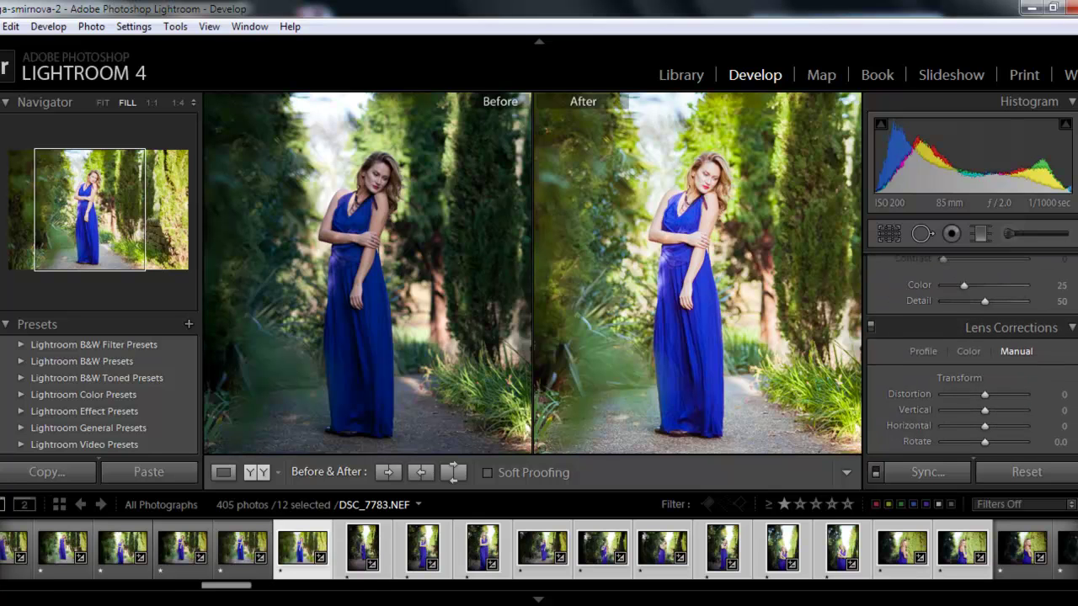
pyautogui.scroll(-2, 986, 421)
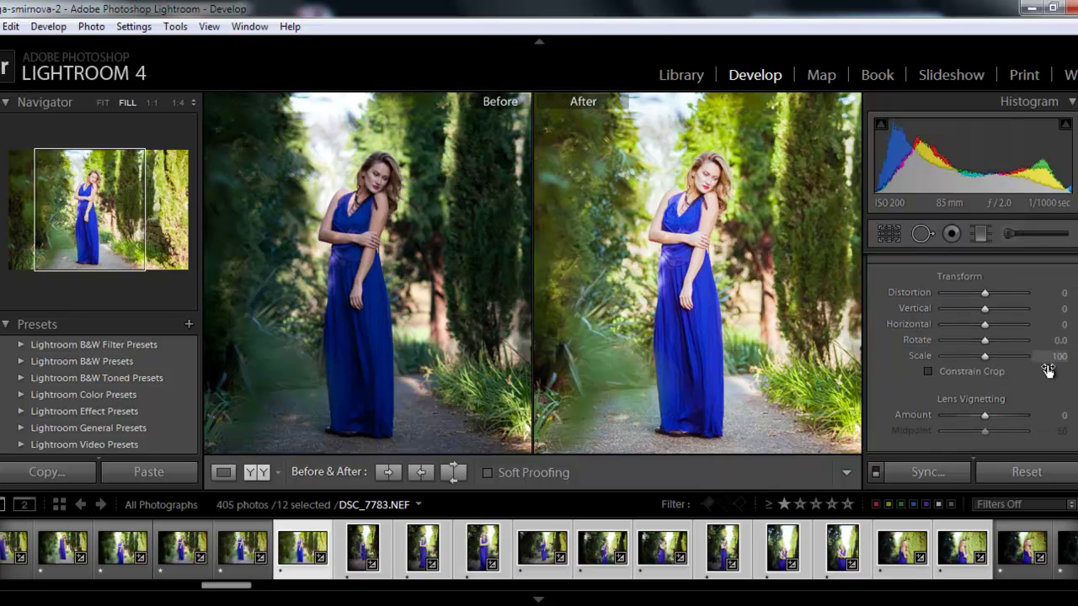
pyautogui.moveTo(981, 418); pyautogui.dragTo(951, 411)
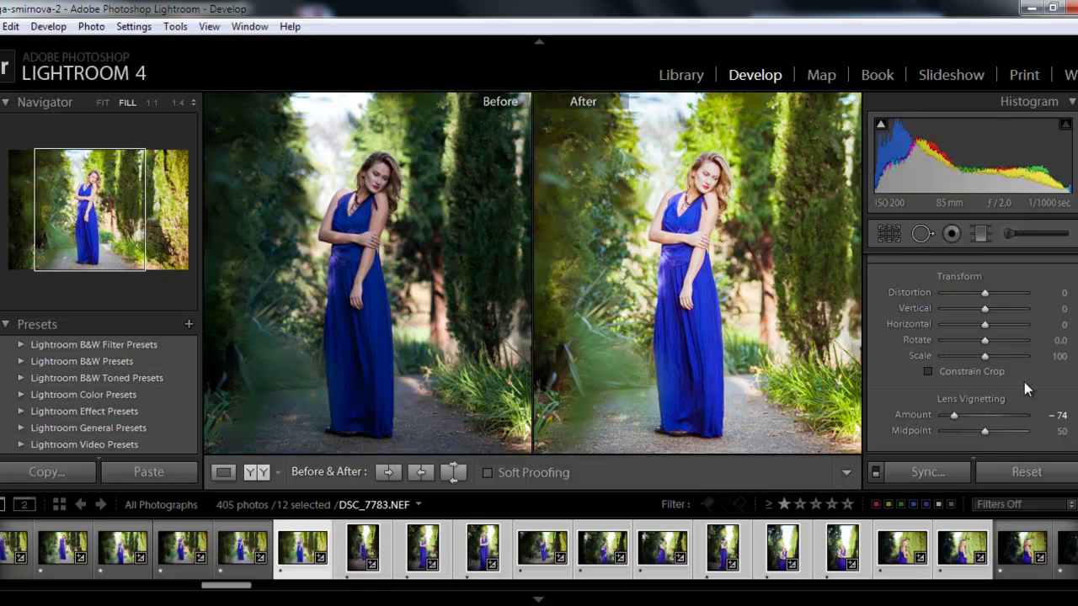
pyautogui.moveTo(988, 431); pyautogui.dragTo(958, 432)
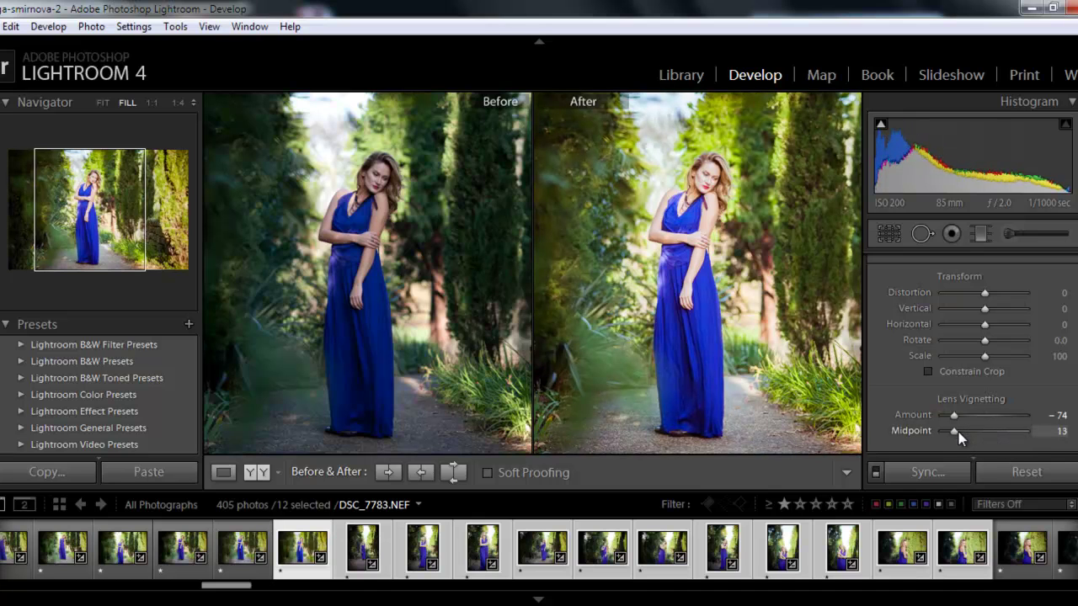
pyautogui.scroll(-2, 969, 362)
pyautogui.scroll(2, 968, 362)
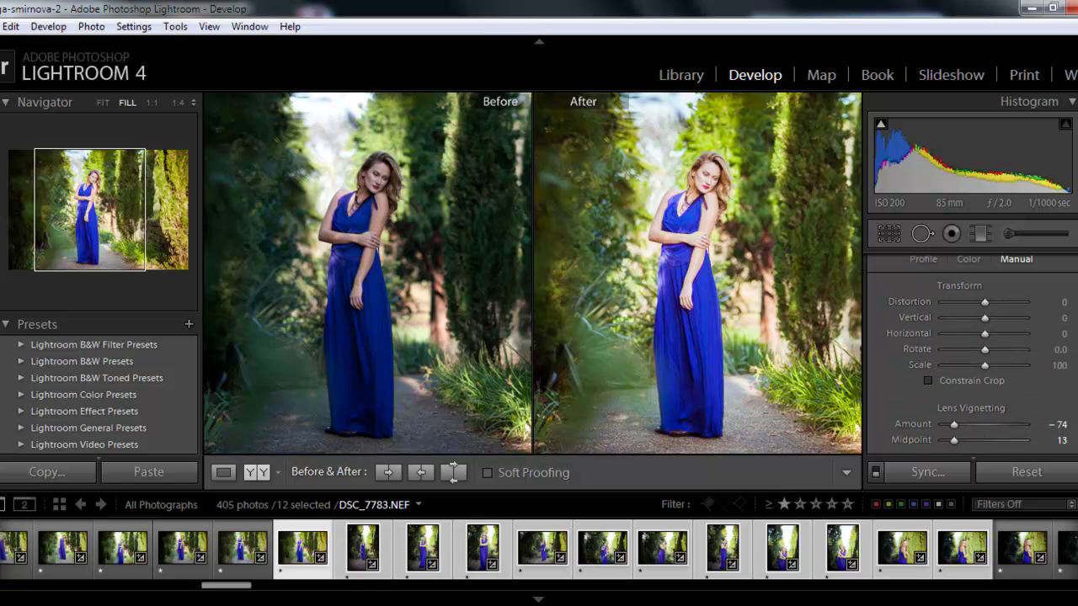
pyautogui.scroll(3, 969, 362)
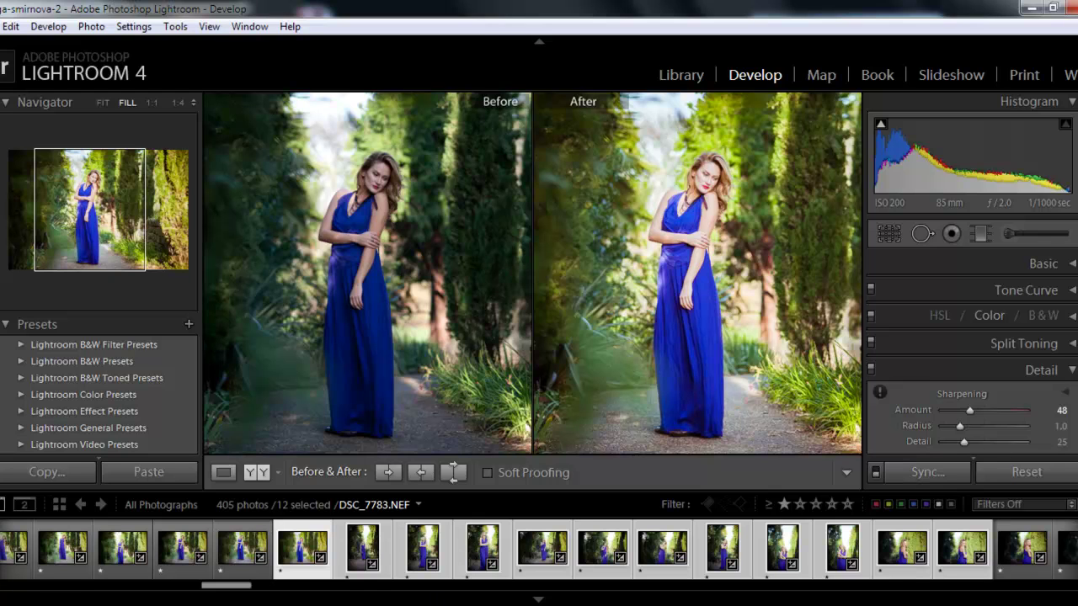
pyautogui.click(1065, 543)
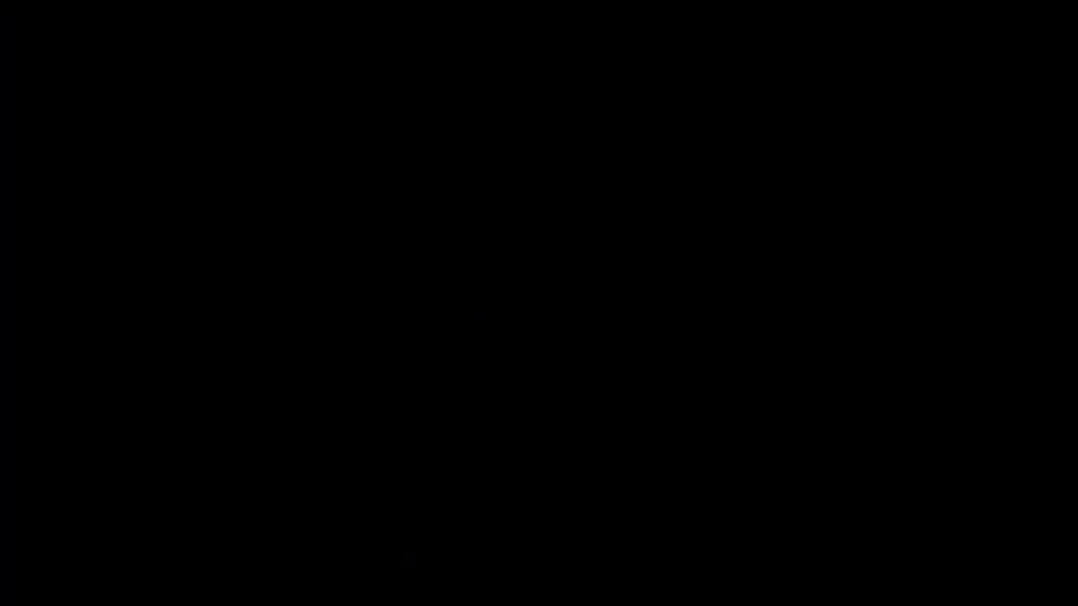